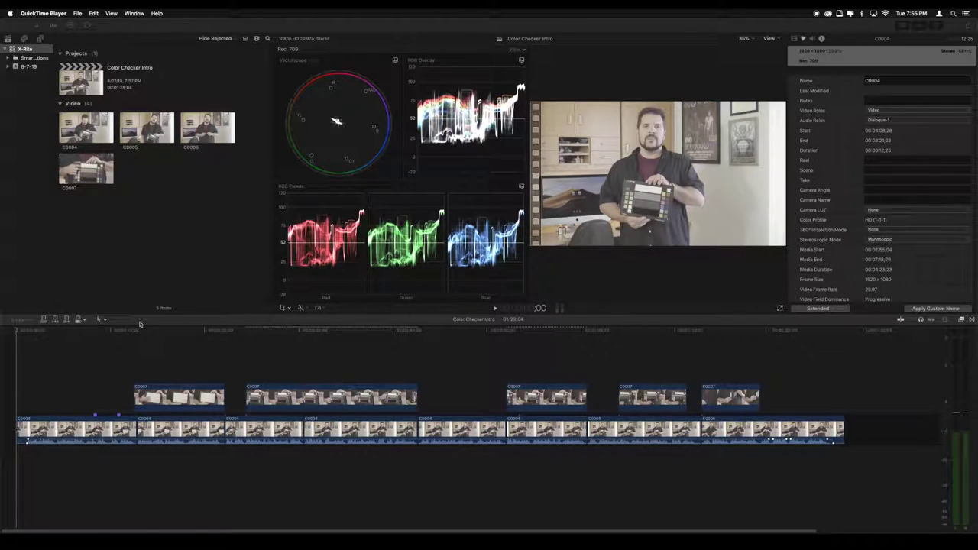
Apply the Draw Mask effect to the first C0004 clip
{"action": "left_click", "coordinate": [80, 333]}
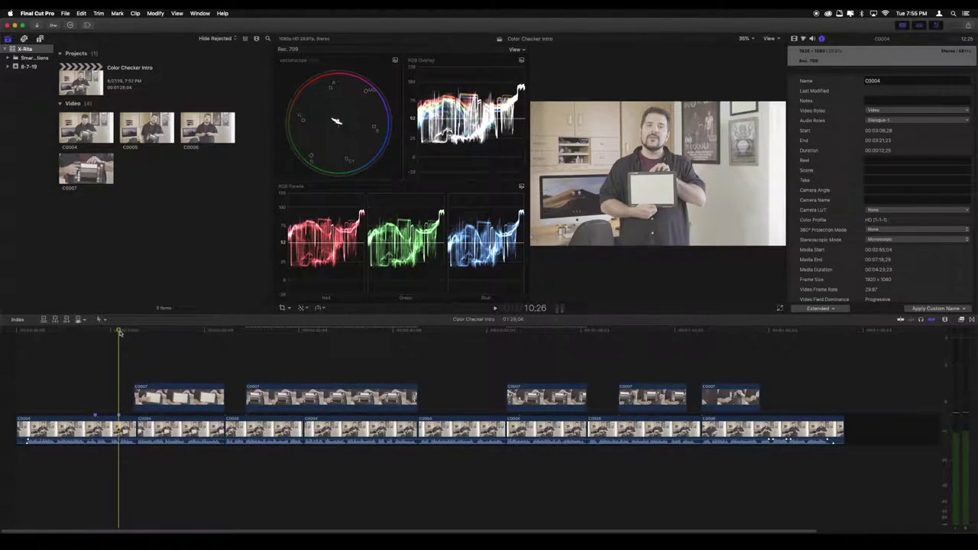
{"action": "left_click", "coordinate": [961, 319]}
{"action": "mouse_move", "coordinate": [871, 352]}
{"action": "left_mouse_down"}
{"action": "mouse_move", "coordinate": [240, 457]}
{"action": "mouse_move", "coordinate": [84, 430]}
{"action": "left_mouse_up"}
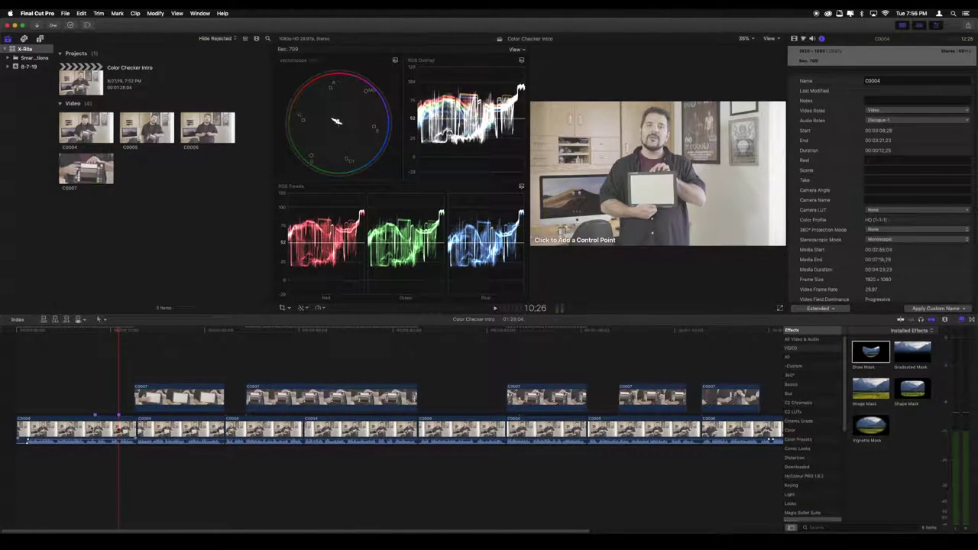
{"action": "left_click", "coordinate": [84, 430]}
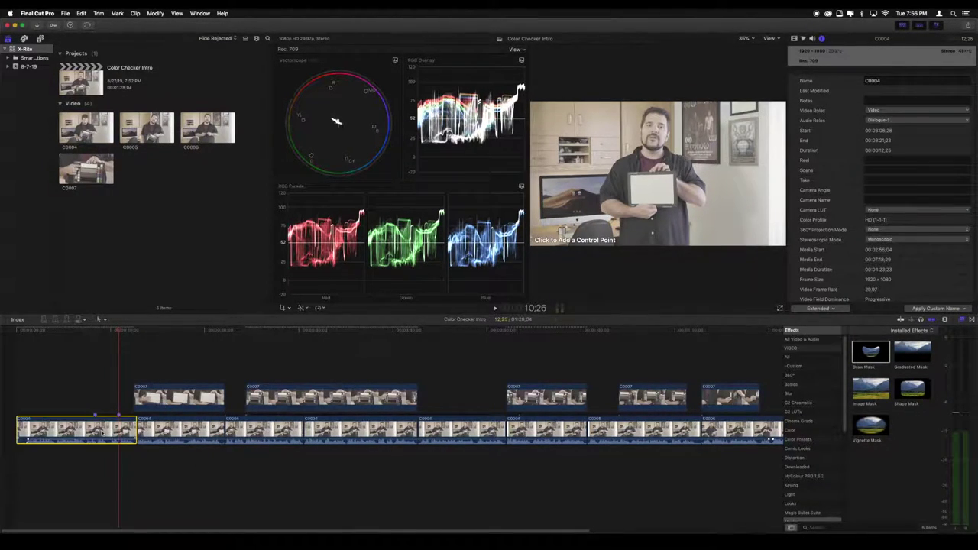
Close the mask's control points around the white card the presenter holds
{"action": "left_click", "coordinate": [631, 180]}
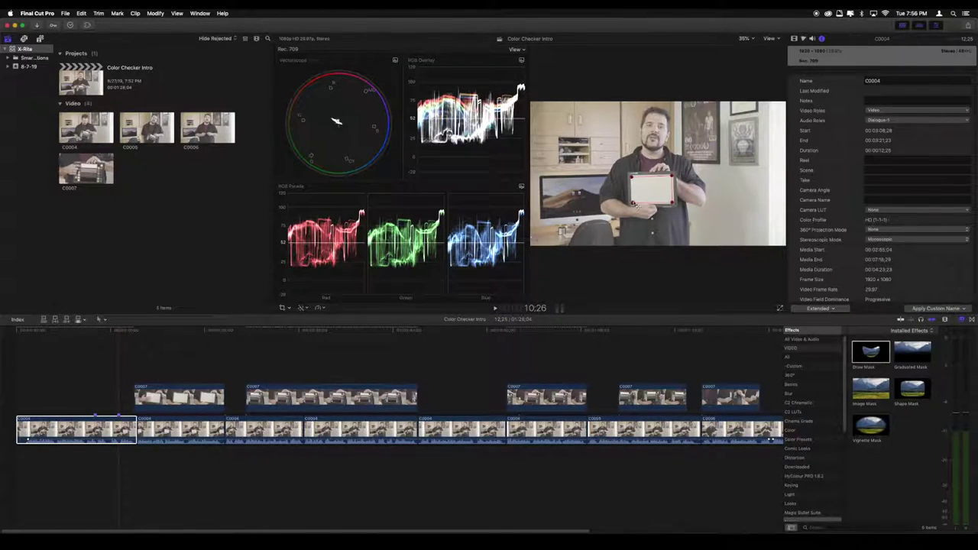
{"action": "left_click", "coordinate": [631, 181]}
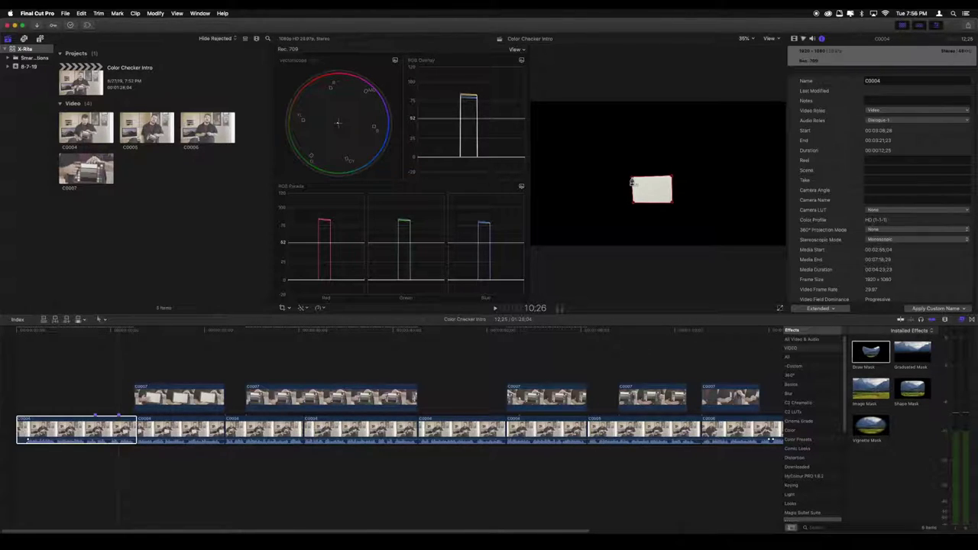
{"action": "key", "text": "ctrl+shift+2"}
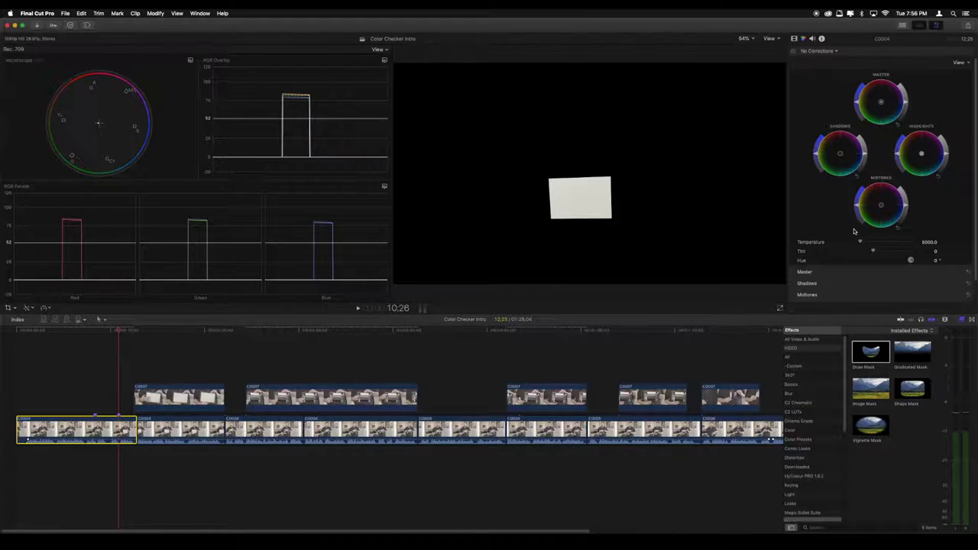
Set Color Wheels temperature to about 4685 so the card's RGB parade levels even out near 82
{"action": "mouse_move", "coordinate": [860, 242]}
{"action": "left_mouse_down"}
{"action": "mouse_move", "coordinate": [851, 241]}
{"action": "mouse_move", "coordinate": [887, 237]}
{"action": "mouse_move", "coordinate": [895, 240]}
{"action": "mouse_move", "coordinate": [883, 252]}
{"action": "mouse_move", "coordinate": [894, 253]}
{"action": "mouse_move", "coordinate": [837, 250]}
{"action": "mouse_move", "coordinate": [859, 250]}
{"action": "left_mouse_up"}
{"action": "key", "text": "super+z"}
{"action": "key", "text": "super+z"}
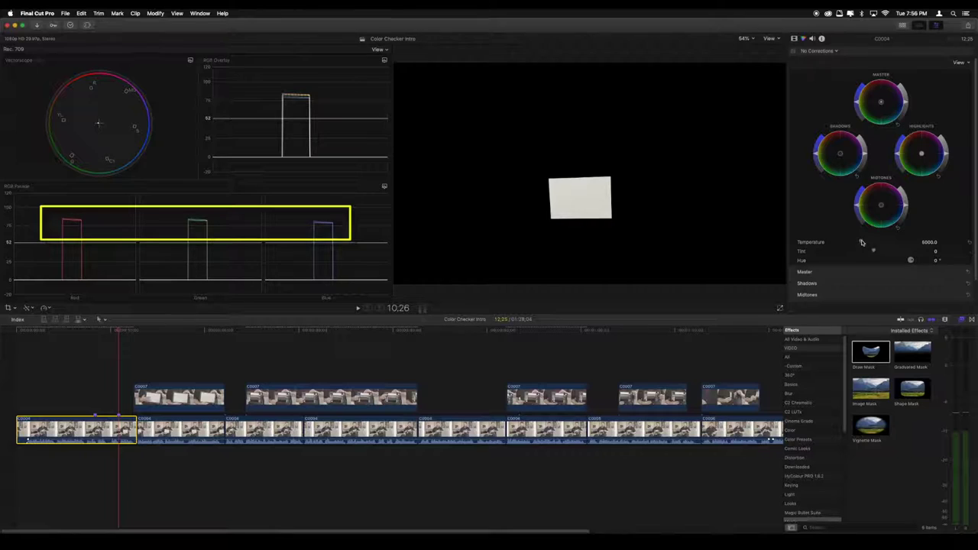
{"action": "left_click_drag", "start_coordinate": [864, 241], "coordinate": [859, 240]}
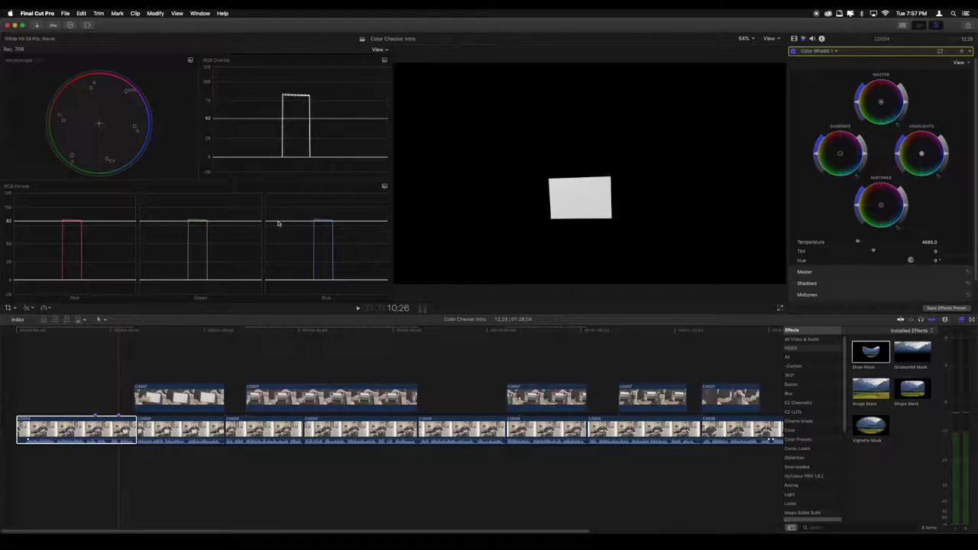
Disable the Draw Mask and move to the frame showing the ColorChecker chart
{"action": "left_click", "coordinate": [796, 39]}
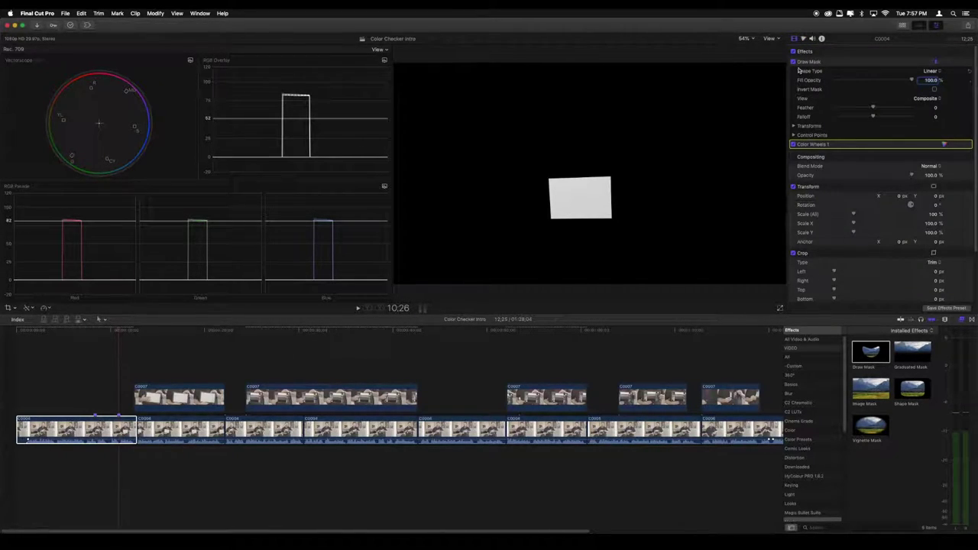
{"action": "left_click", "coordinate": [794, 62]}
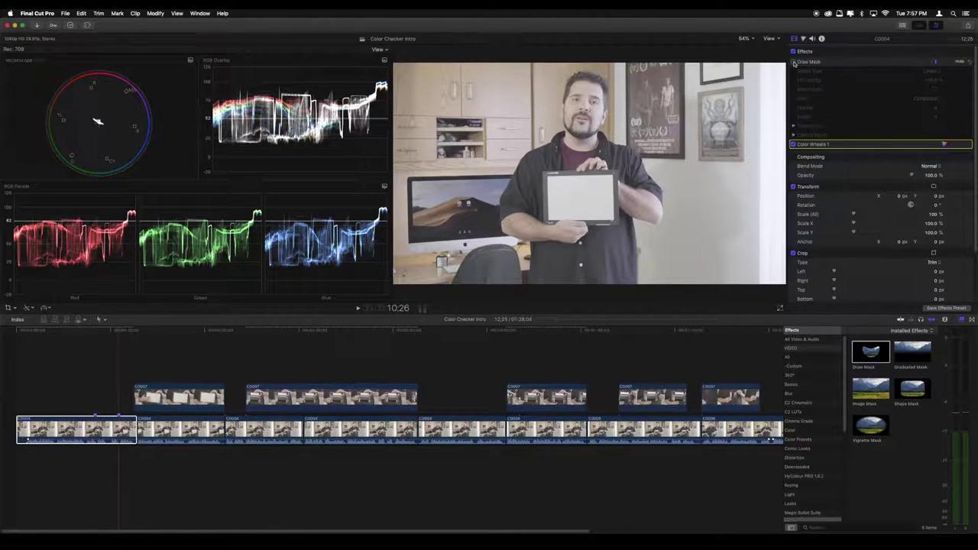
{"action": "left_click", "coordinate": [95, 332]}
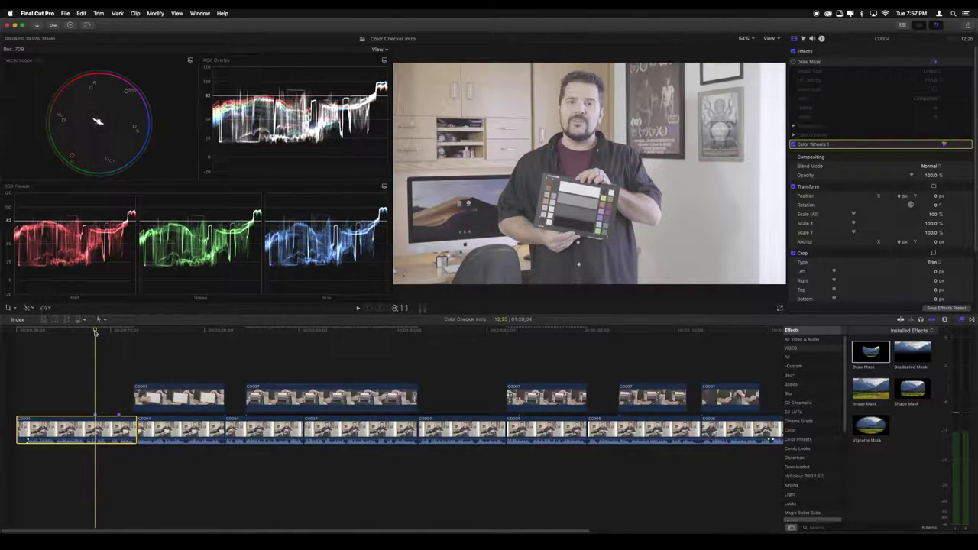
Re-enable the Draw Mask and fit its corners around the chart's greyscale patches
{"action": "left_click", "coordinate": [793, 61]}
{"action": "left_click", "coordinate": [809, 63]}
{"action": "left_click_drag", "start_coordinate": [614, 221], "coordinate": [597, 236]}
{"action": "left_click_drag", "start_coordinate": [610, 176], "coordinate": [562, 184]}
{"action": "left_click", "coordinate": [549, 181]}
{"action": "left_click_drag", "start_coordinate": [552, 219], "coordinate": [562, 225]}
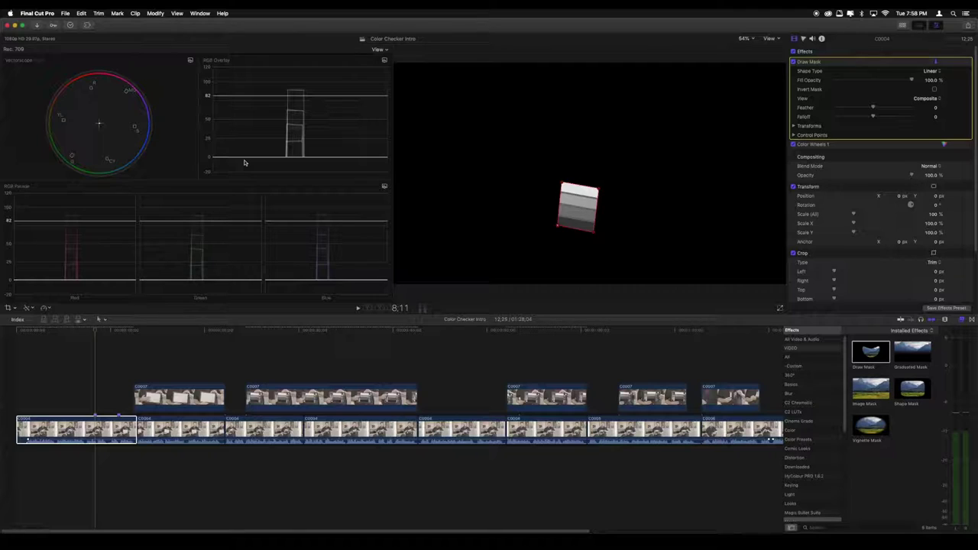
{"action": "left_click", "coordinate": [943, 144]}
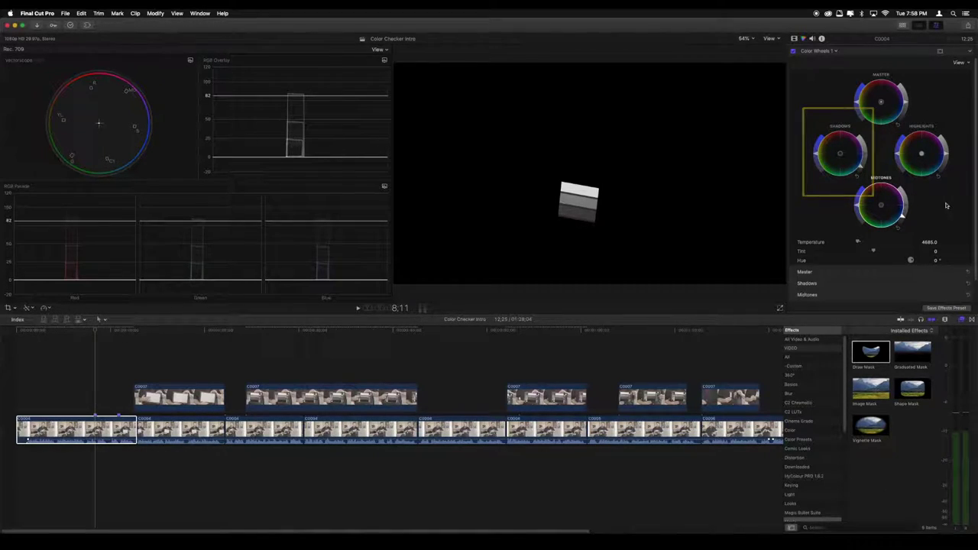
Raise the Highlights using the chart's grey patches, then disable the Draw Mask
{"action": "left_click_drag", "start_coordinate": [948, 155], "coordinate": [947, 150]}
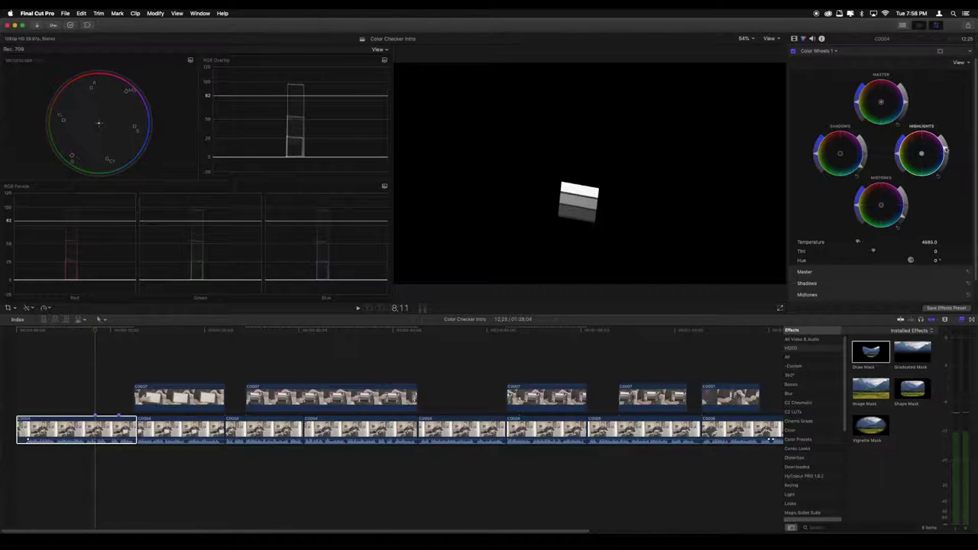
{"action": "left_click_drag", "start_coordinate": [946, 150], "coordinate": [945, 149]}
{"action": "left_click", "coordinate": [794, 39]}
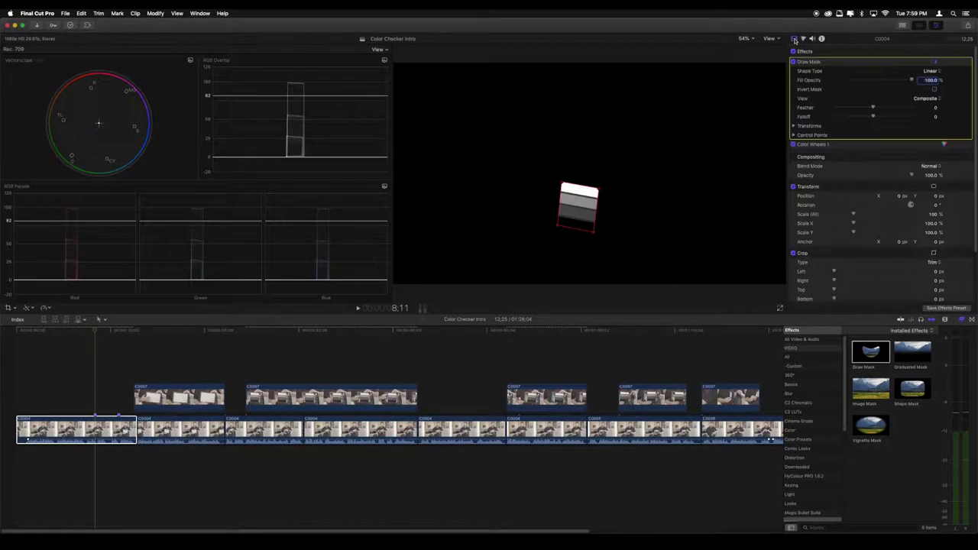
{"action": "left_click", "coordinate": [794, 61]}
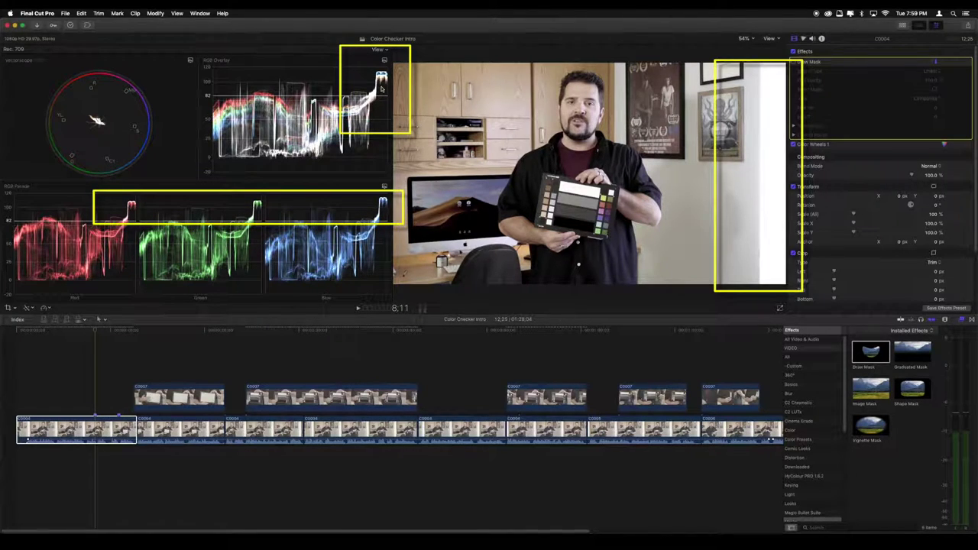
Warm the Color Wheels temperature to 5023 and show only a large Vectorscope
{"action": "left_click", "coordinate": [803, 39]}
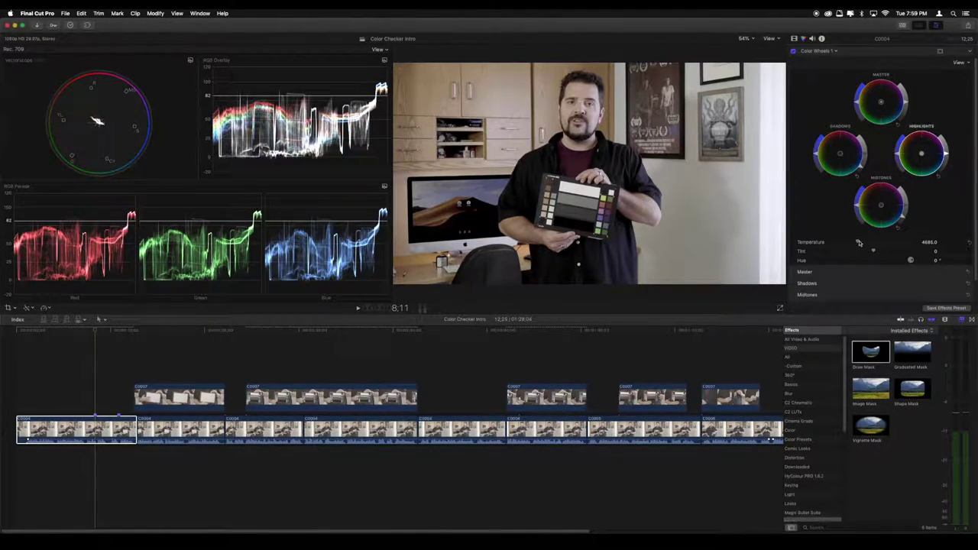
{"action": "left_click_drag", "start_coordinate": [858, 243], "coordinate": [862, 243]}
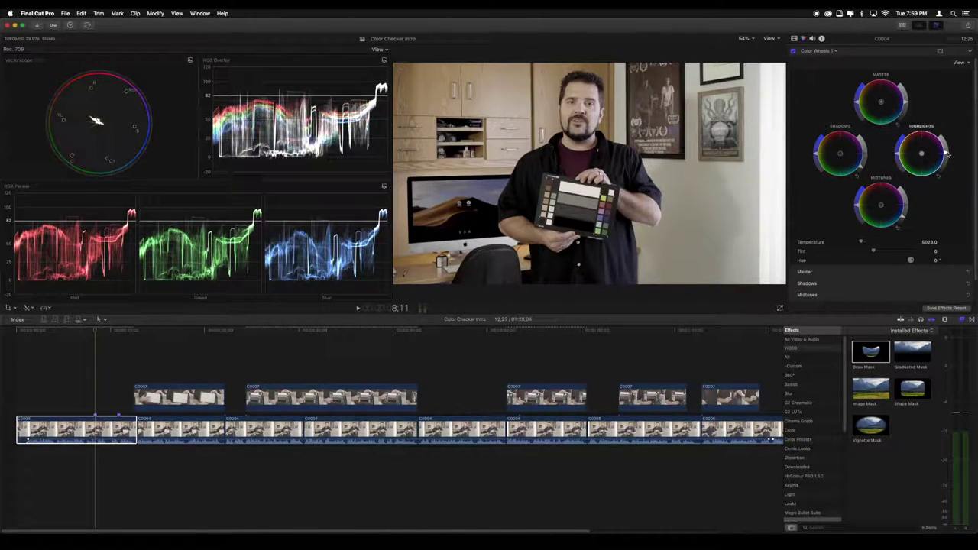
{"action": "left_click", "coordinate": [377, 49]}
{"action": "left_click", "coordinate": [378, 103]}
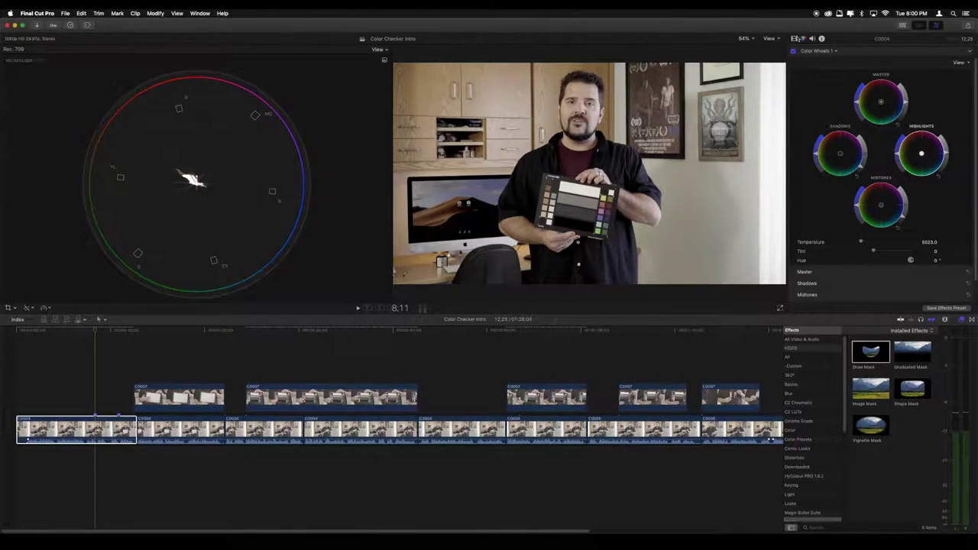
Reshape the Draw Mask so it isolates the ColorChecker chart's colour swatches
{"action": "left_click", "coordinate": [795, 38]}
{"action": "left_click_drag", "start_coordinate": [608, 196], "coordinate": [619, 200]}
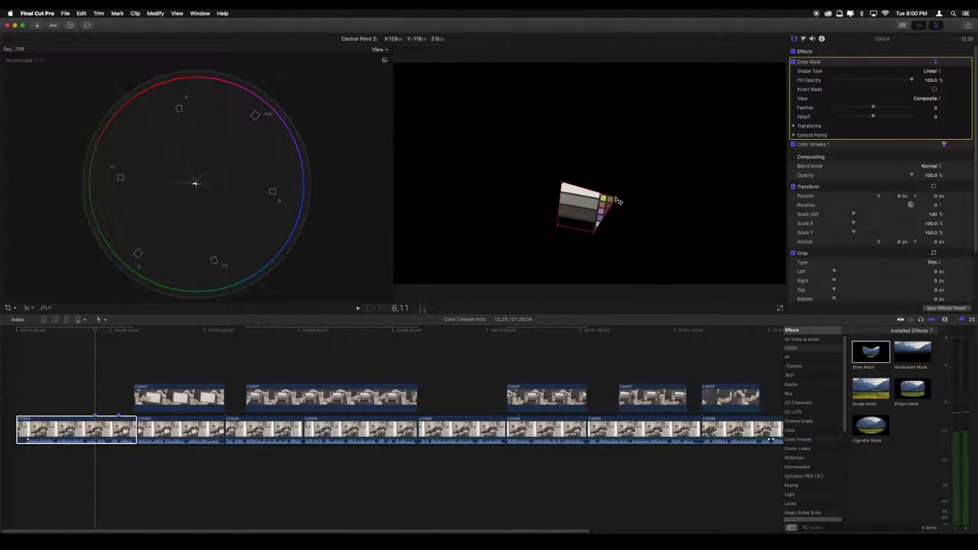
{"action": "left_click_drag", "start_coordinate": [562, 184], "coordinate": [597, 231]}
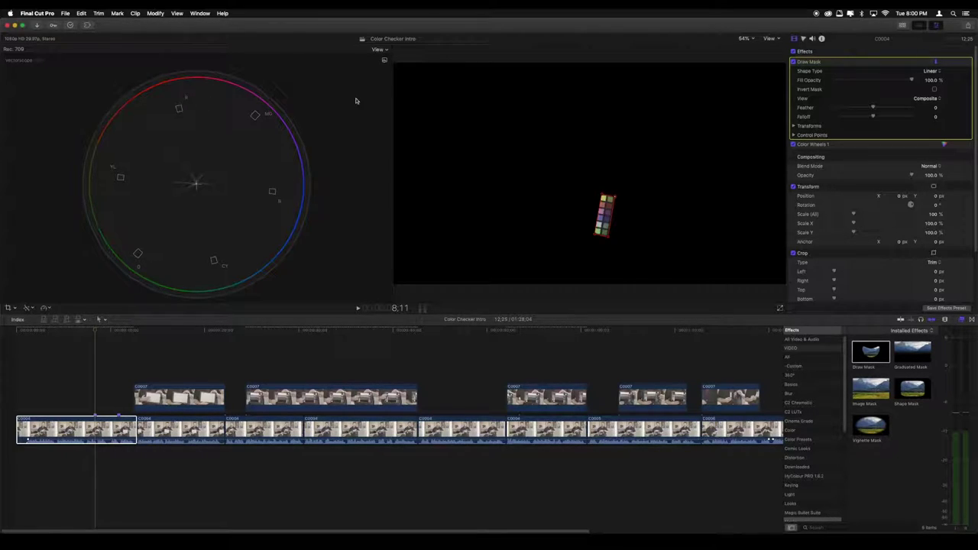
{"action": "left_click", "coordinate": [803, 38]}
{"action": "left_click", "coordinate": [829, 51]}
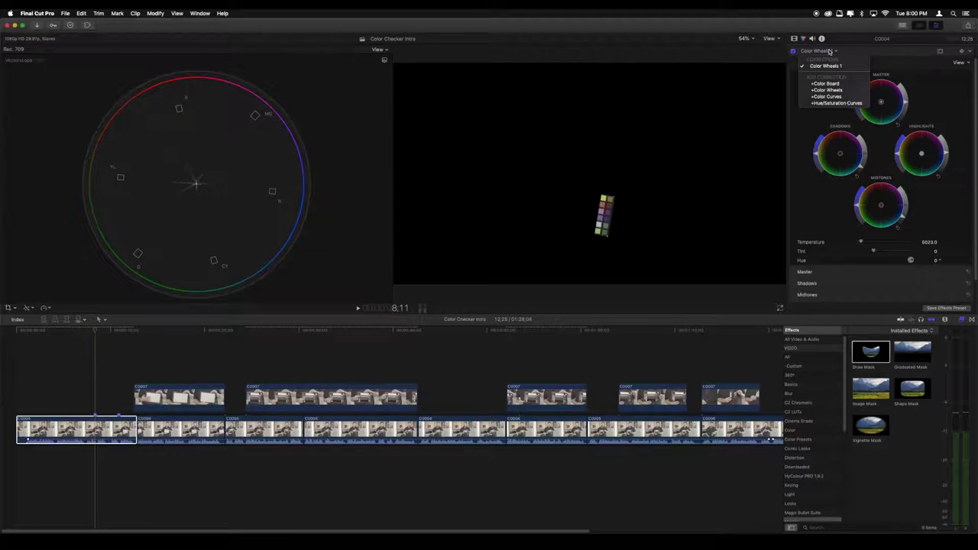
Add Hue/Saturation Curves with Hue vs Sat points at yellow, green, cyan, blue, magenta and red
{"action": "left_click", "coordinate": [843, 104]}
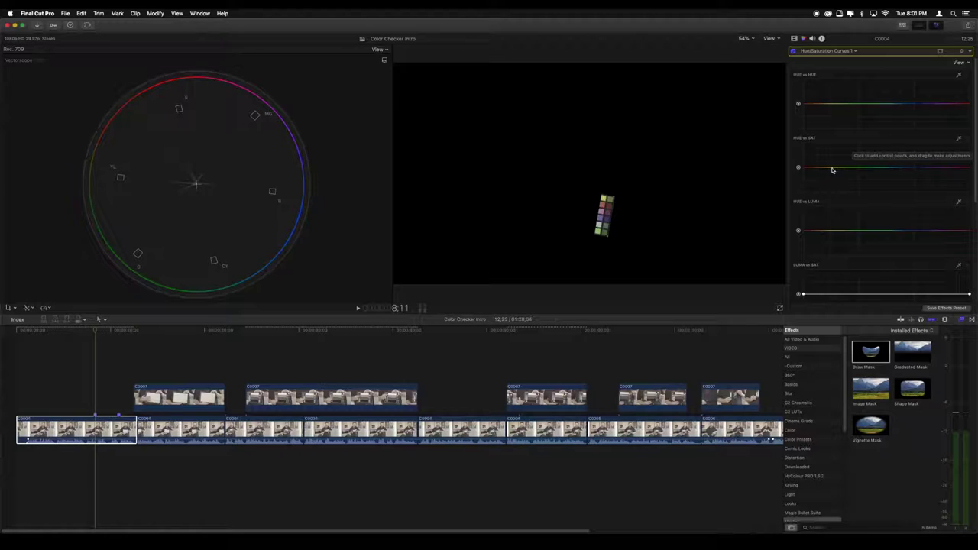
{"action": "left_click", "coordinate": [832, 167]}
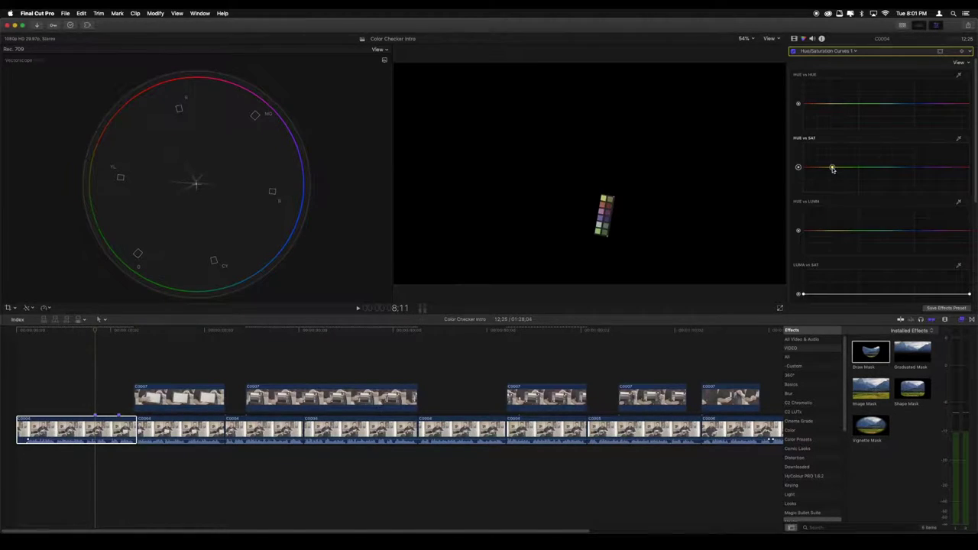
{"action": "left_click", "coordinate": [859, 166]}
{"action": "left_click", "coordinate": [886, 167]}
{"action": "left_click", "coordinate": [915, 166]}
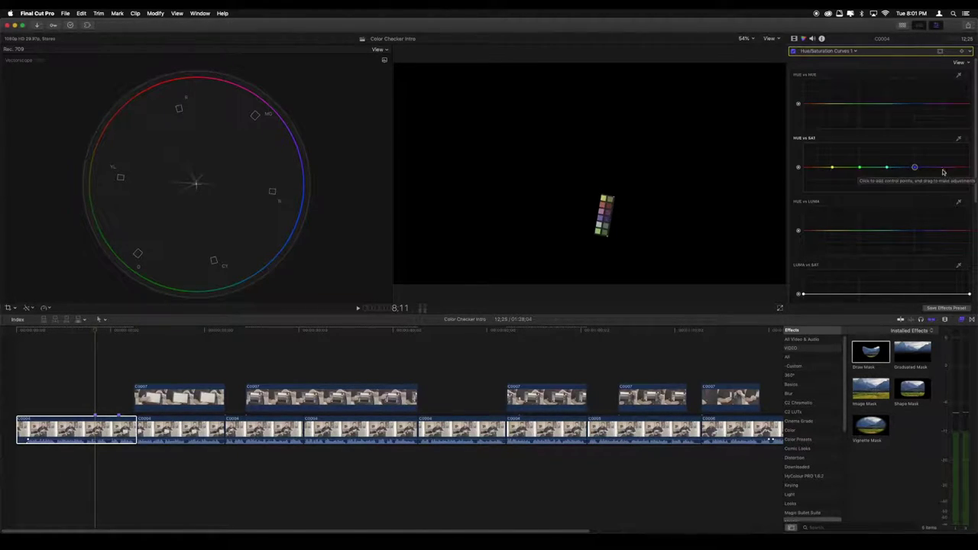
{"action": "left_click", "coordinate": [942, 167]}
{"action": "left_click", "coordinate": [968, 167]}
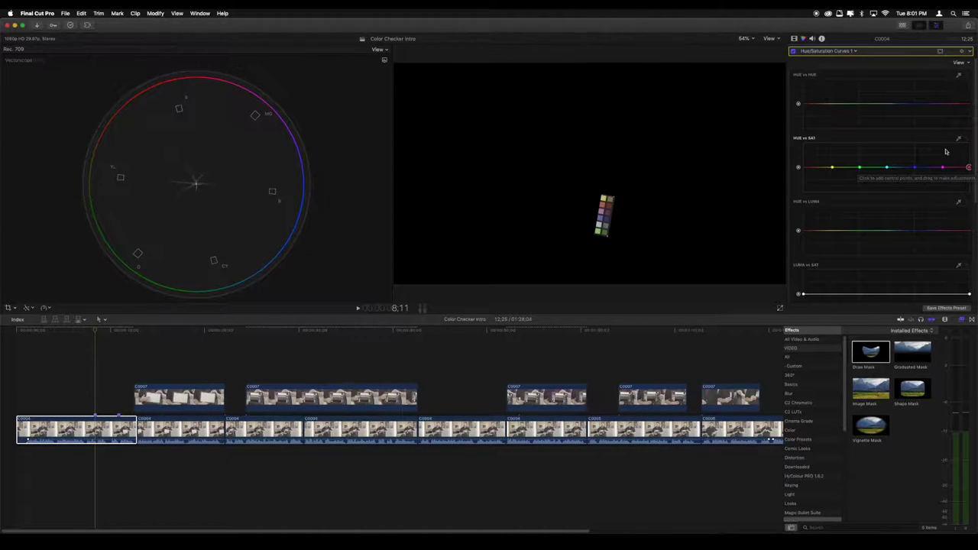
{"action": "left_click", "coordinate": [833, 169]}
Lift Hue vs Sat through yellow-green, cyan and magenta, peaking at cyan and keeping reds lower
{"action": "left_click_drag", "start_coordinate": [833, 168], "coordinate": [861, 149]}
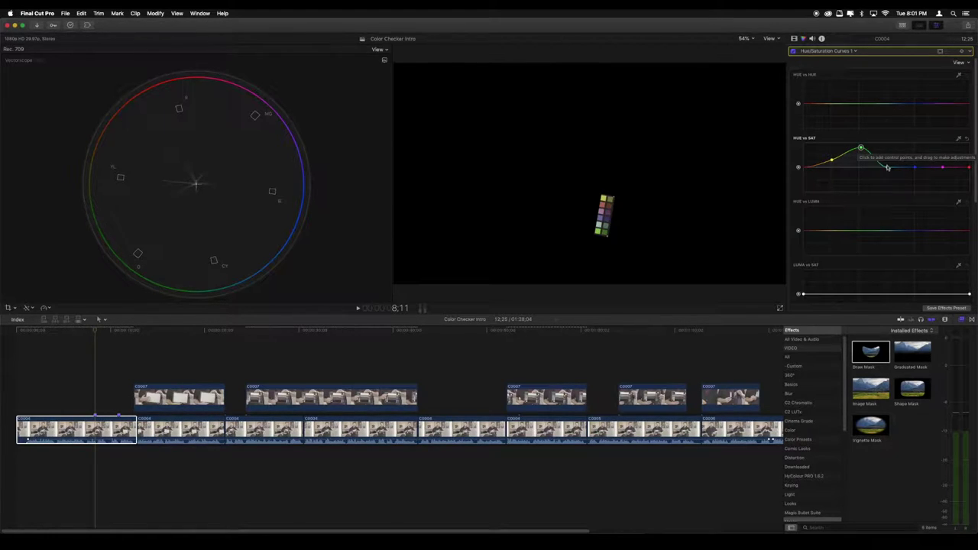
{"action": "left_click_drag", "start_coordinate": [887, 168], "coordinate": [886, 147]}
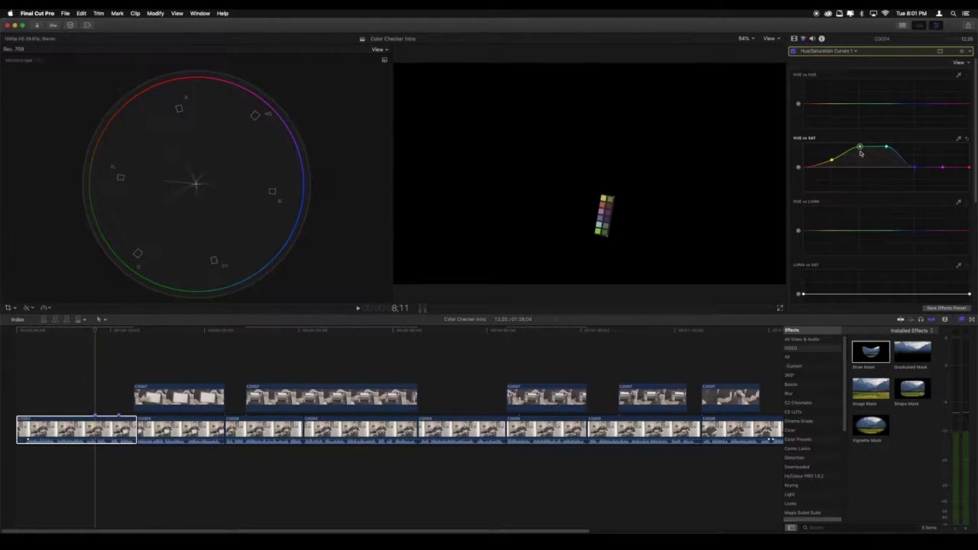
{"action": "left_click_drag", "start_coordinate": [914, 166], "coordinate": [913, 151]}
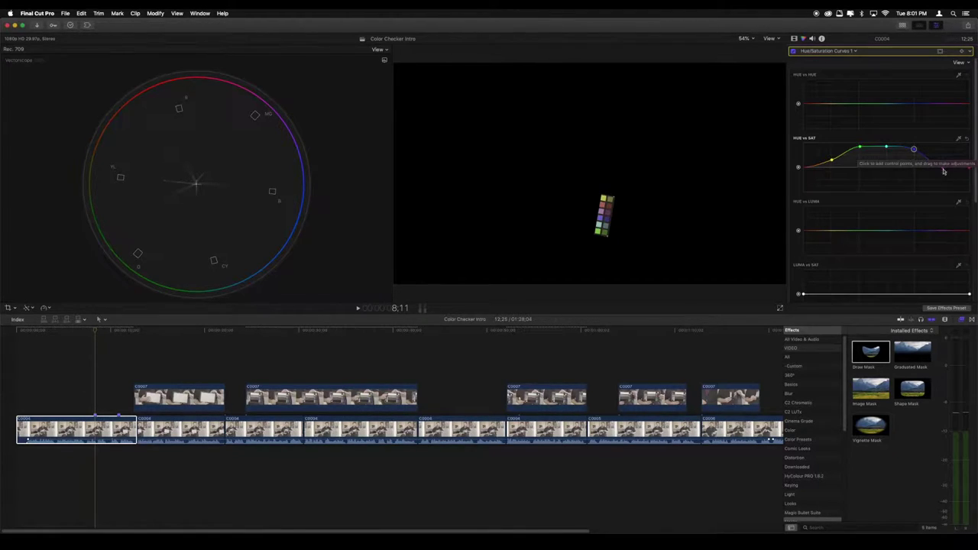
{"action": "left_click_drag", "start_coordinate": [948, 185], "coordinate": [971, 159]}
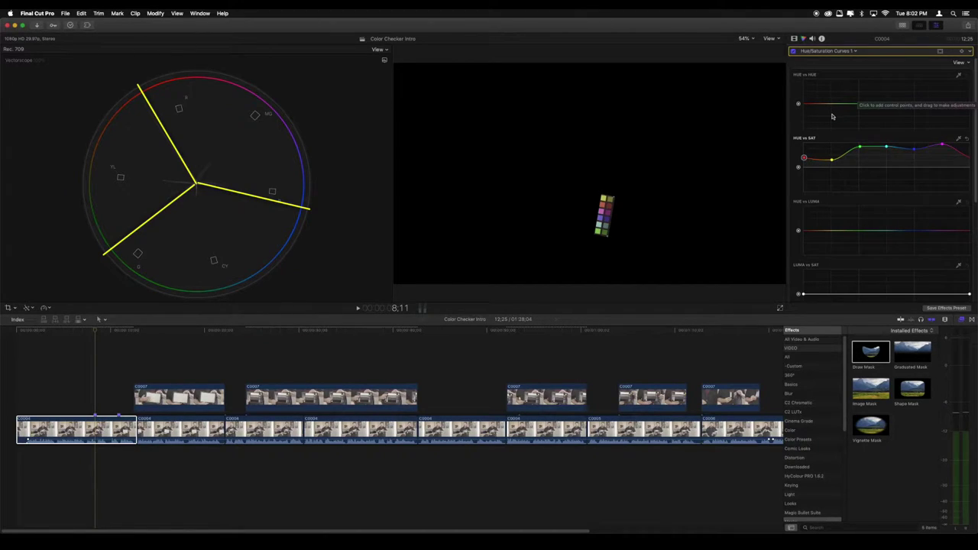
Add six Hue vs Hue points, shift yellows toward orange and greens the opposite way
{"action": "left_click", "coordinate": [831, 103]}
{"action": "left_click", "coordinate": [859, 103]}
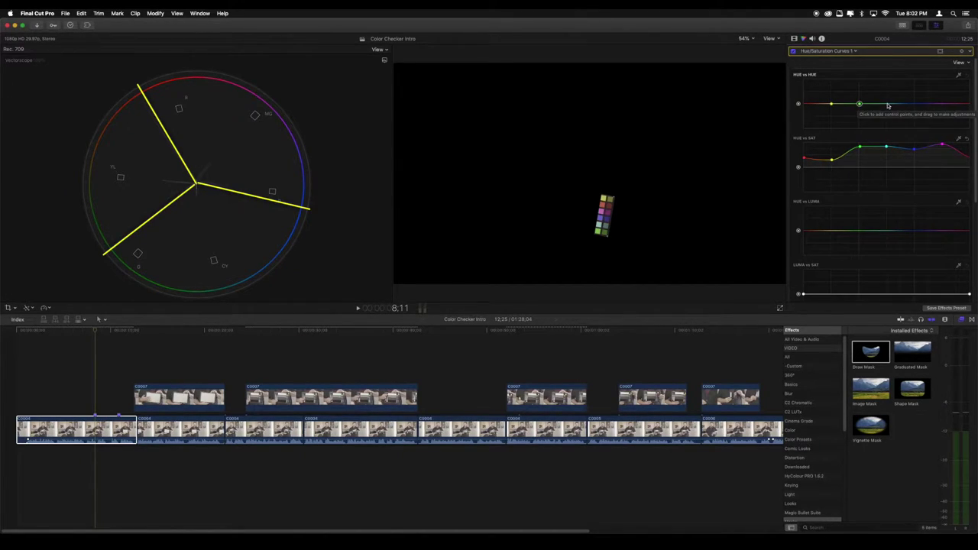
{"action": "left_click", "coordinate": [887, 103]}
{"action": "left_click", "coordinate": [915, 103]}
{"action": "left_click", "coordinate": [942, 103]}
{"action": "left_click", "coordinate": [968, 103]}
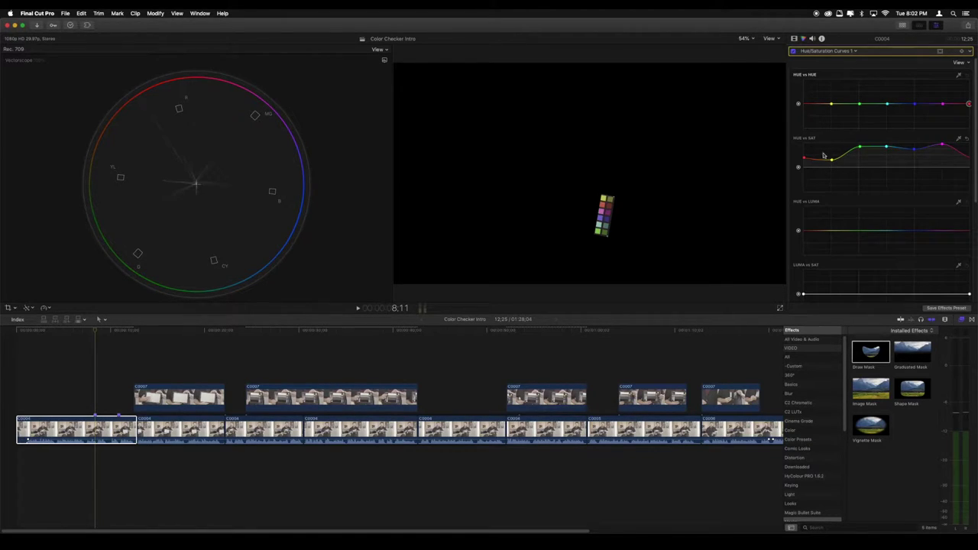
{"action": "left_click", "coordinate": [831, 105]}
{"action": "left_click_drag", "start_coordinate": [831, 109], "coordinate": [833, 105]}
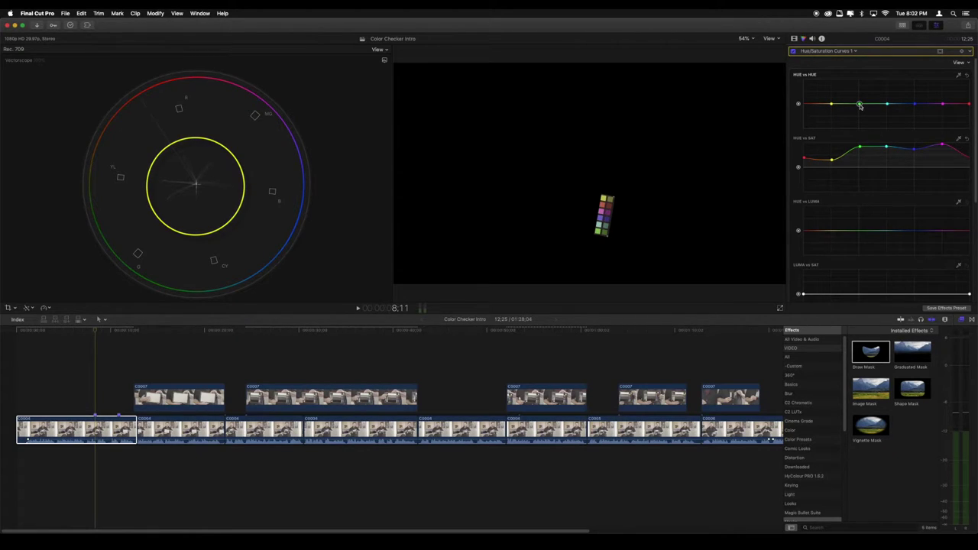
{"action": "left_click_drag", "start_coordinate": [860, 106], "coordinate": [861, 112]}
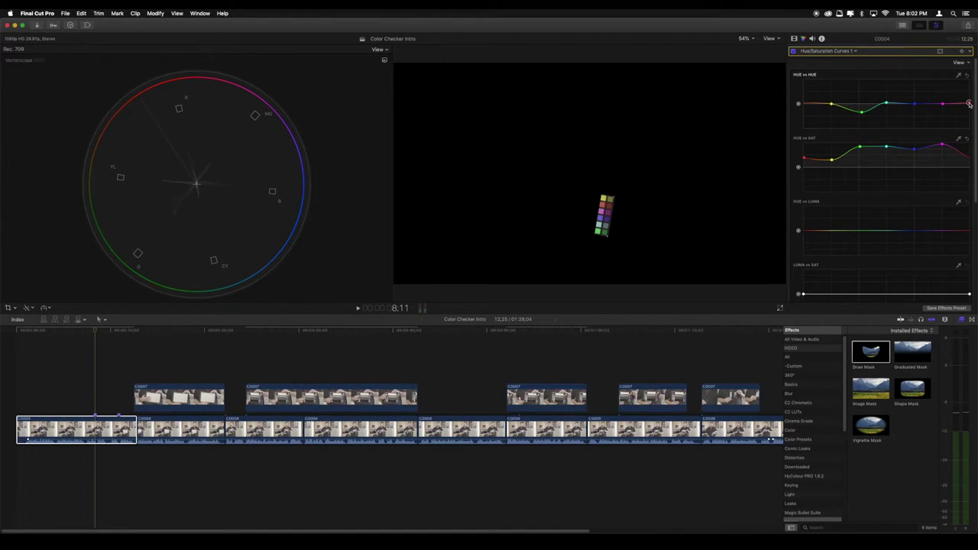
{"action": "left_click_drag", "start_coordinate": [969, 103], "coordinate": [968, 103]}
Turn off the Draw Mask so the full interview frame shows
{"action": "left_click", "coordinate": [795, 38]}
{"action": "left_click", "coordinate": [793, 62]}
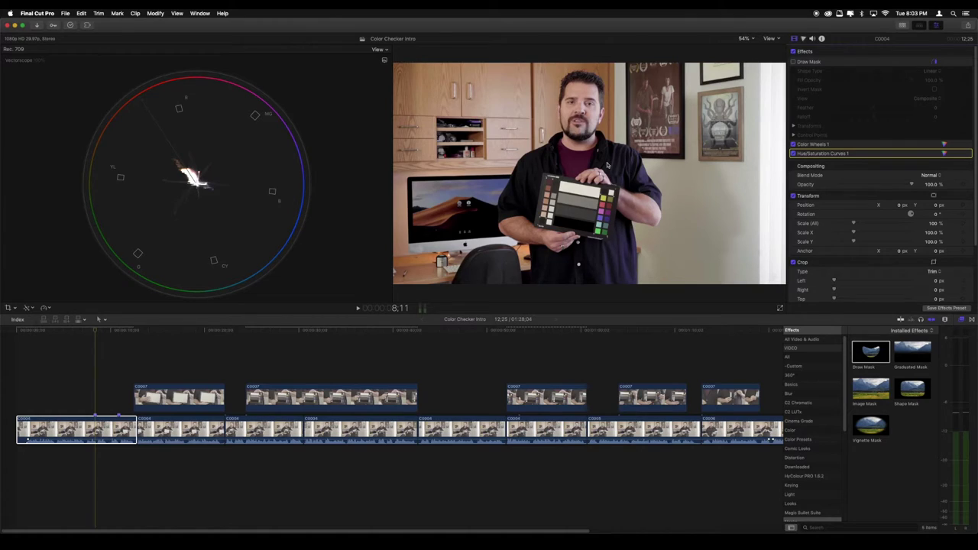
{"action": "left_click", "coordinate": [77, 13]}
Copy C0004's grade, paste its attributes onto all 12 timeline clips, and scrub to review
{"action": "left_click", "coordinate": [111, 50]}
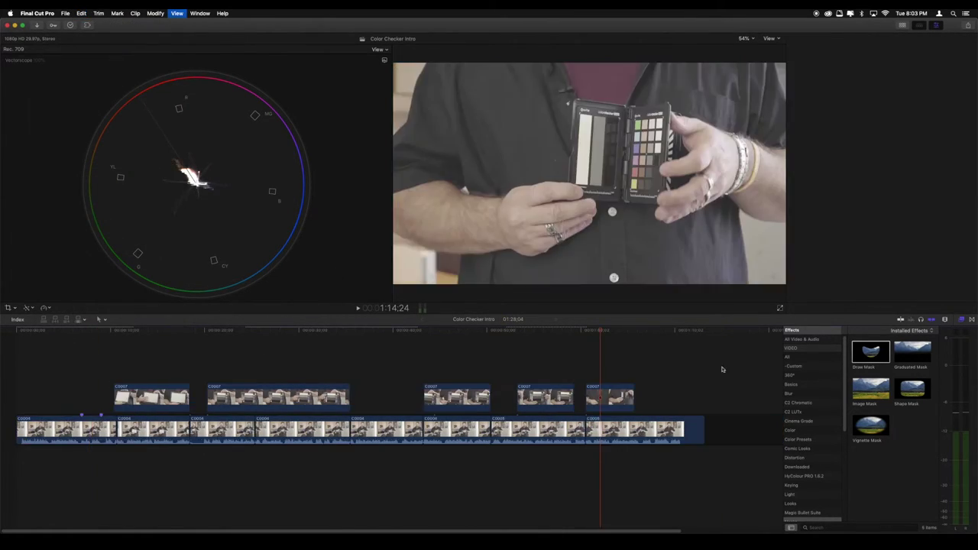
{"action": "left_click_drag", "start_coordinate": [146, 361], "coordinate": [705, 465]}
{"action": "key", "text": "shift+super+v"}
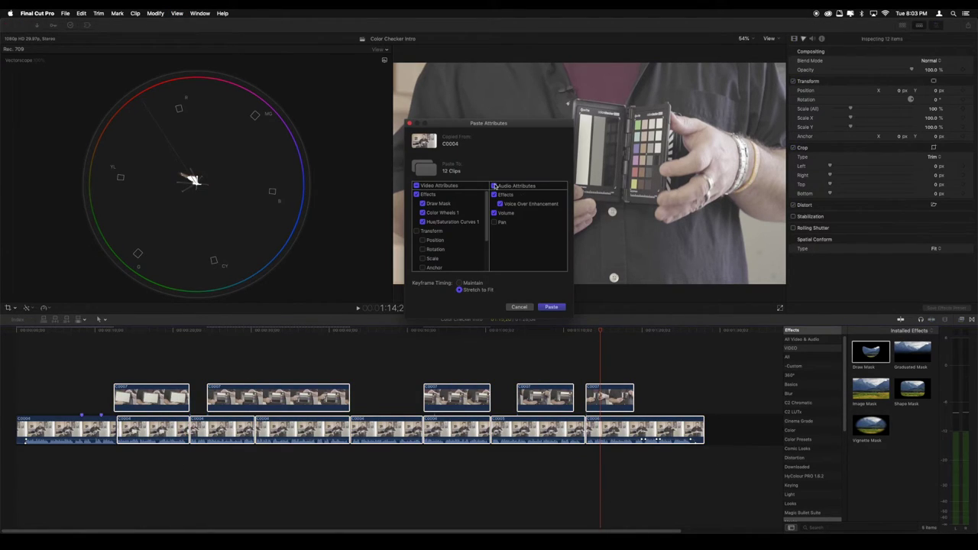
{"action": "left_click", "coordinate": [551, 306]}
{"action": "left_click", "coordinate": [117, 330]}
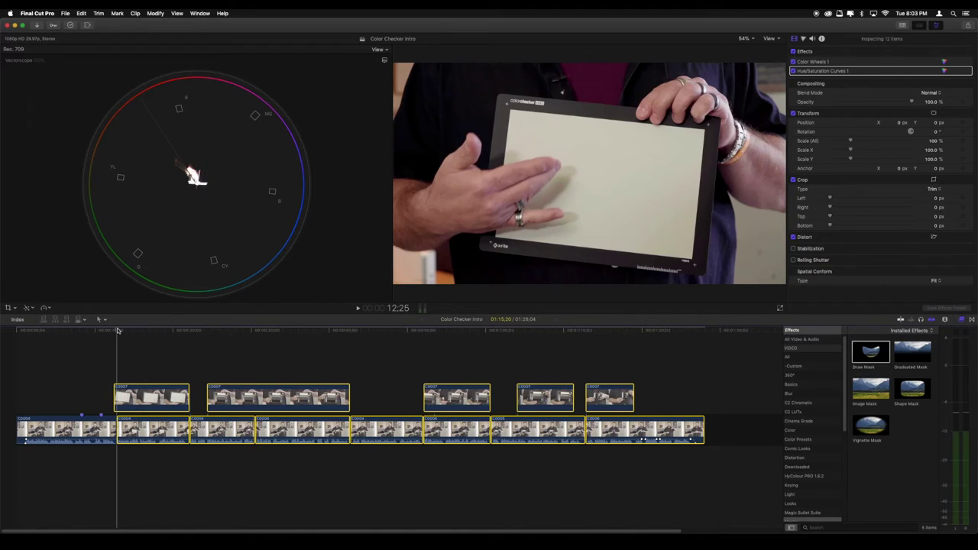
{"action": "left_click_drag", "start_coordinate": [119, 330], "coordinate": [580, 321]}
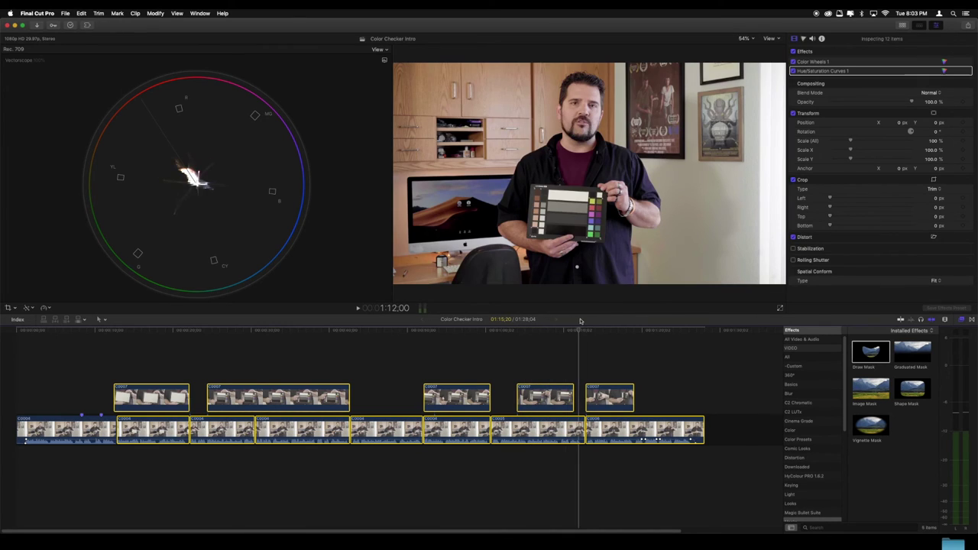